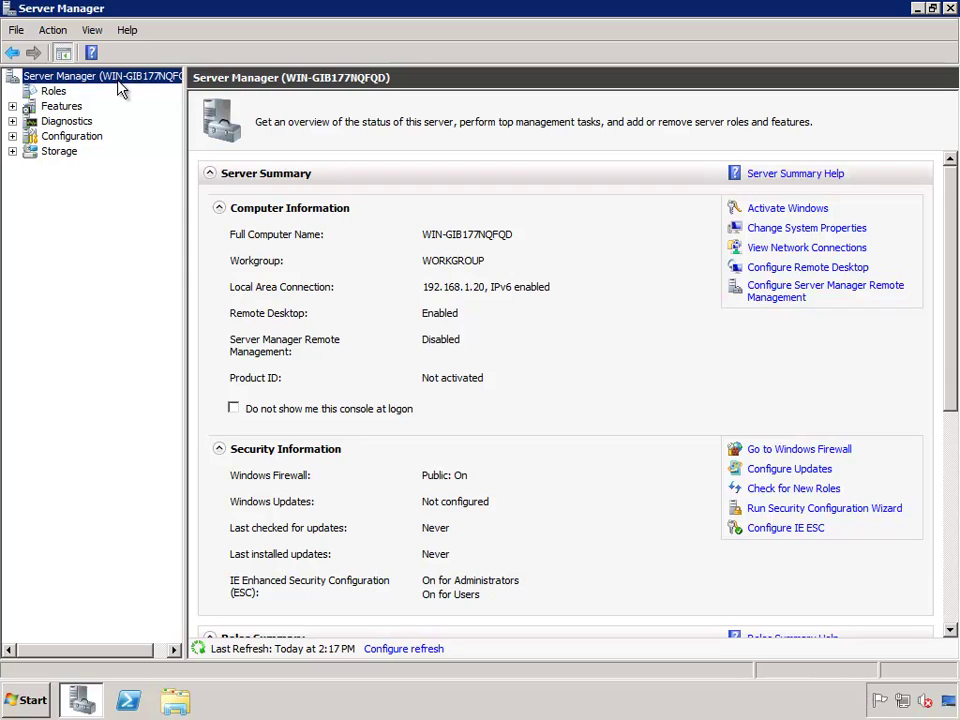
Step: Start adding a server role and select Hyper-V as the role to install
{"action": "left_click", "coordinate": [53, 92]}
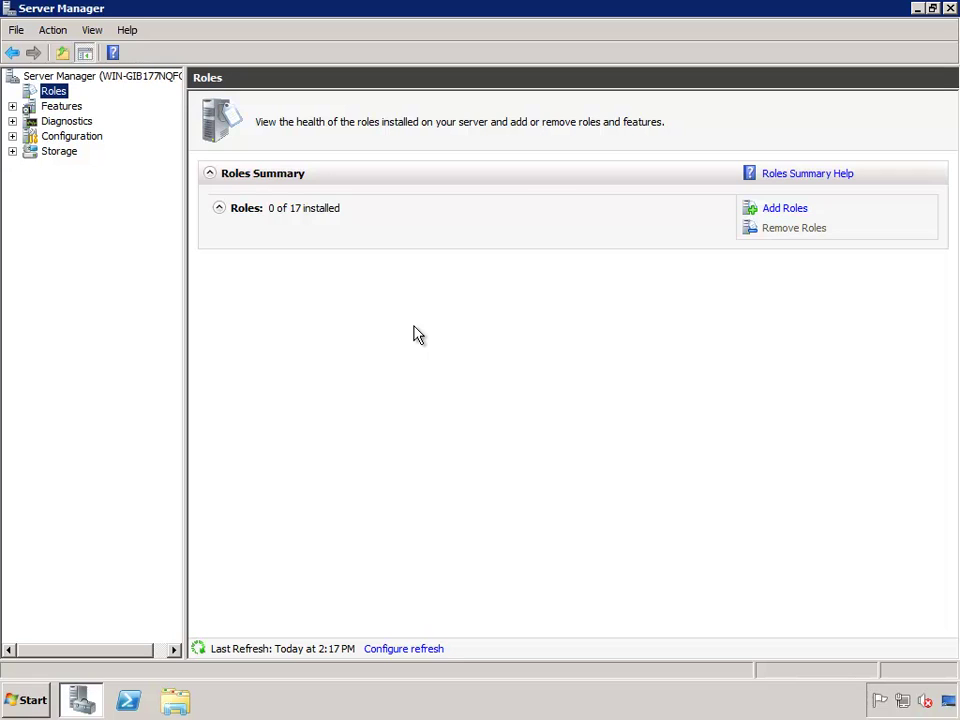
{"action": "left_click", "coordinate": [785, 208]}
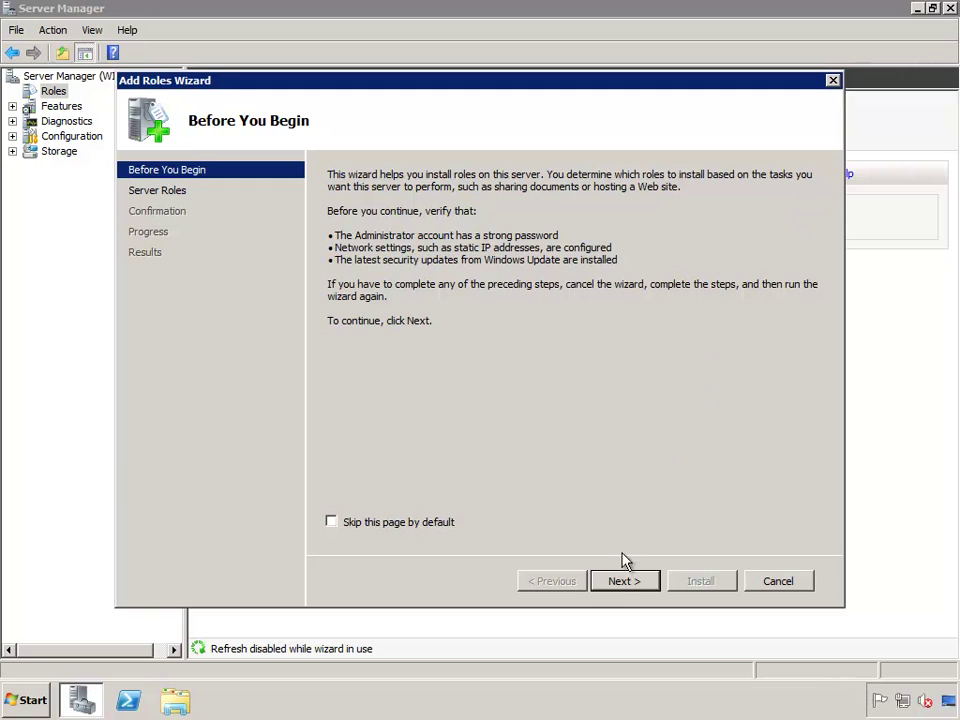
{"action": "left_click", "coordinate": [625, 581]}
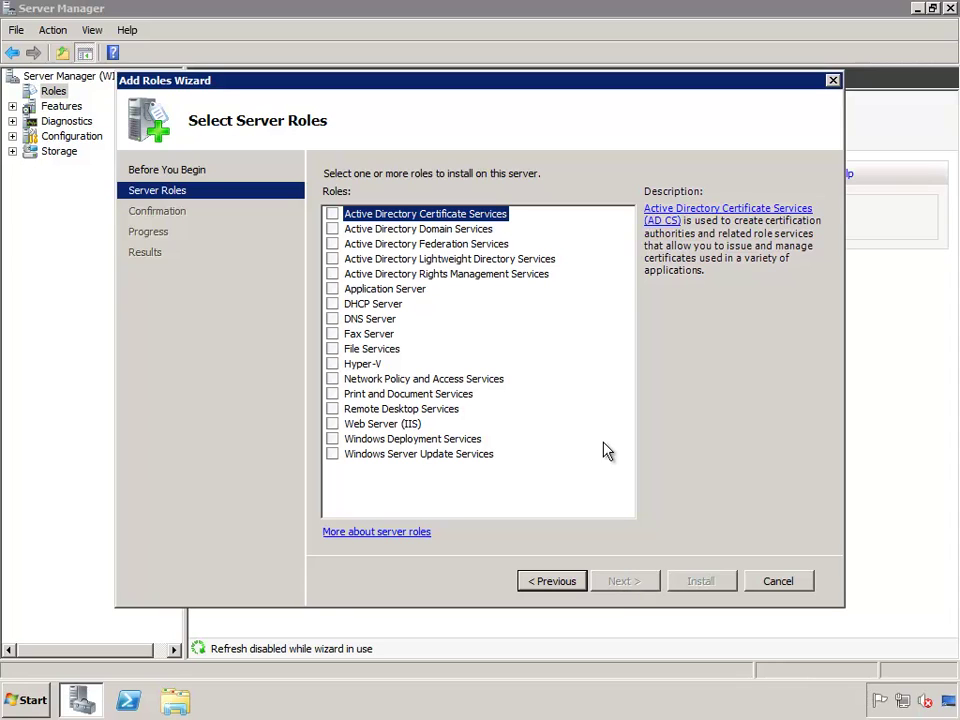
{"action": "left_click", "coordinate": [332, 364]}
{"action": "left_click", "coordinate": [332, 364]}
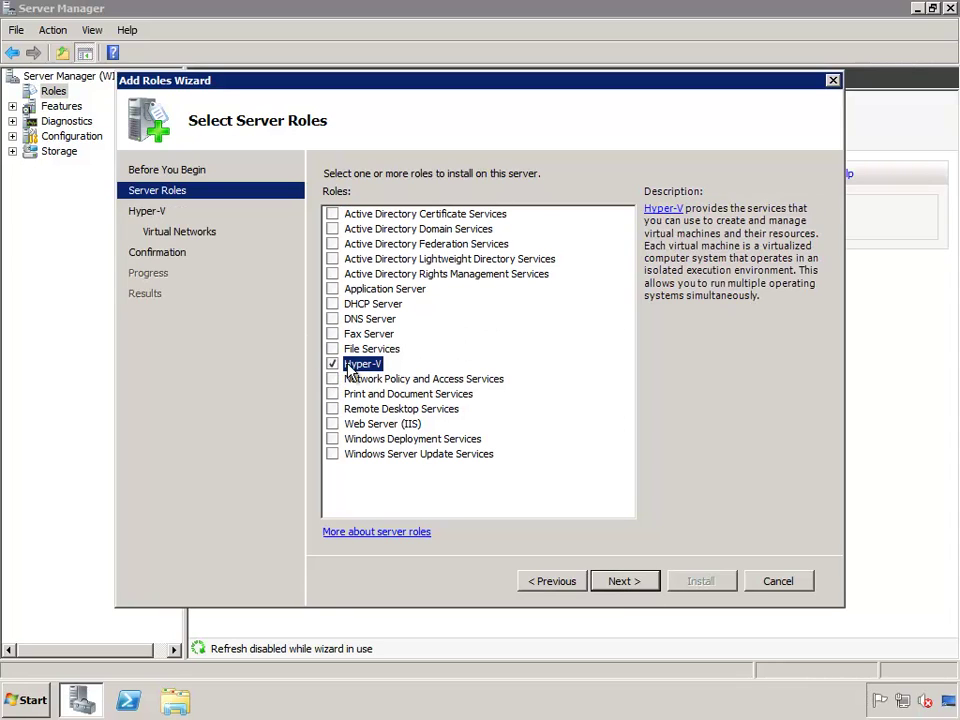
{"action": "left_click", "coordinate": [620, 581]}
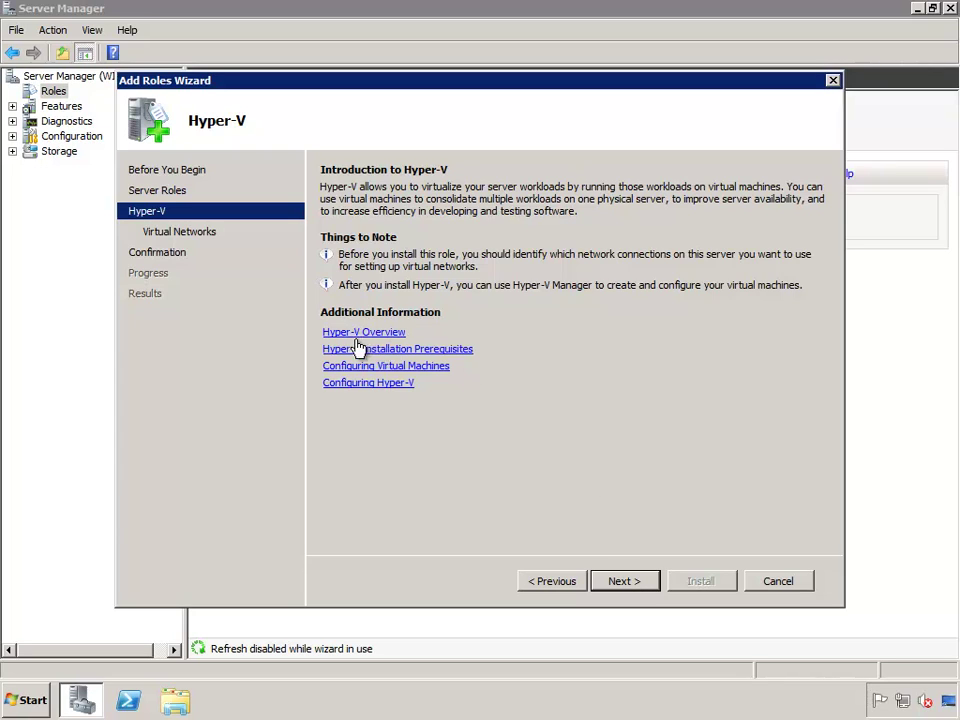
Step: Create a virtual network on the Local Area Connection adapter and install the Hyper-V role
{"action": "left_click", "coordinate": [625, 582]}
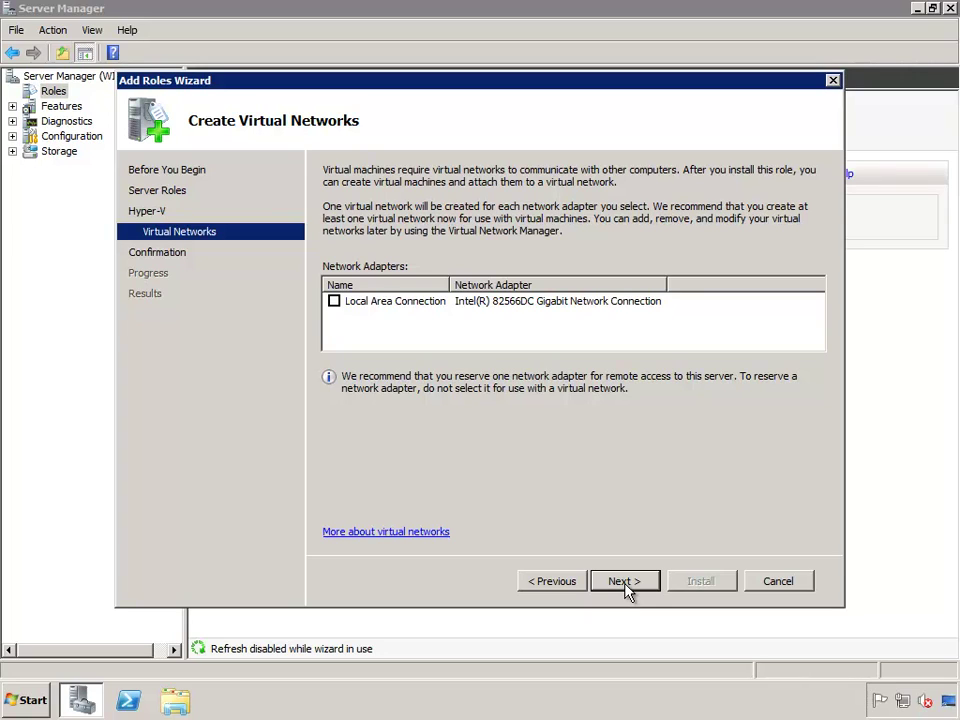
{"action": "left_click", "coordinate": [334, 301]}
{"action": "left_click", "coordinate": [624, 581]}
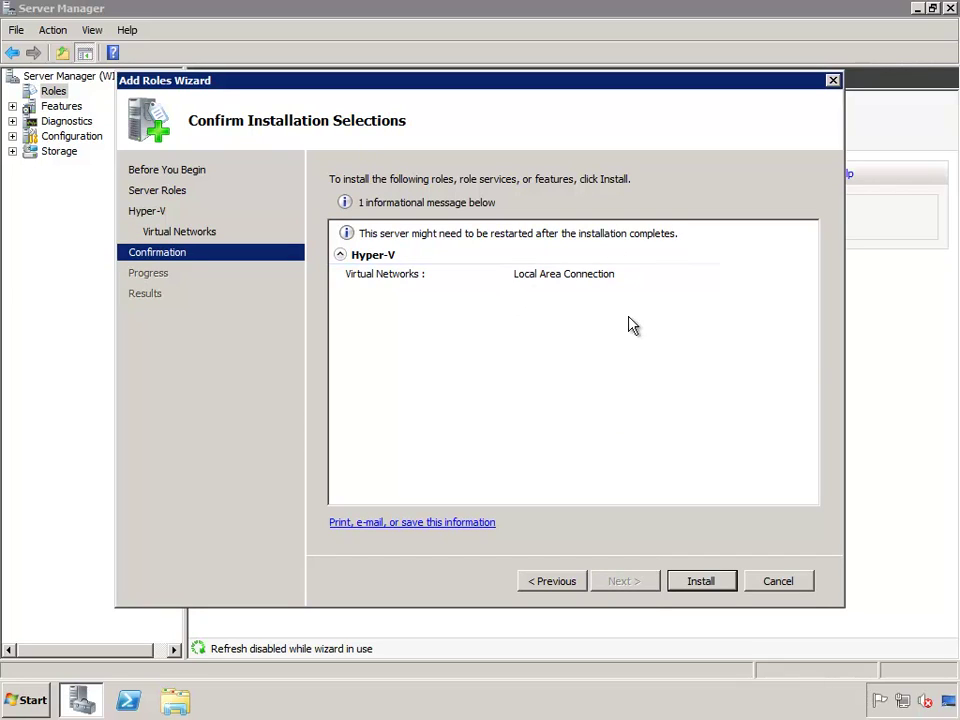
{"action": "left_click", "coordinate": [713, 588]}
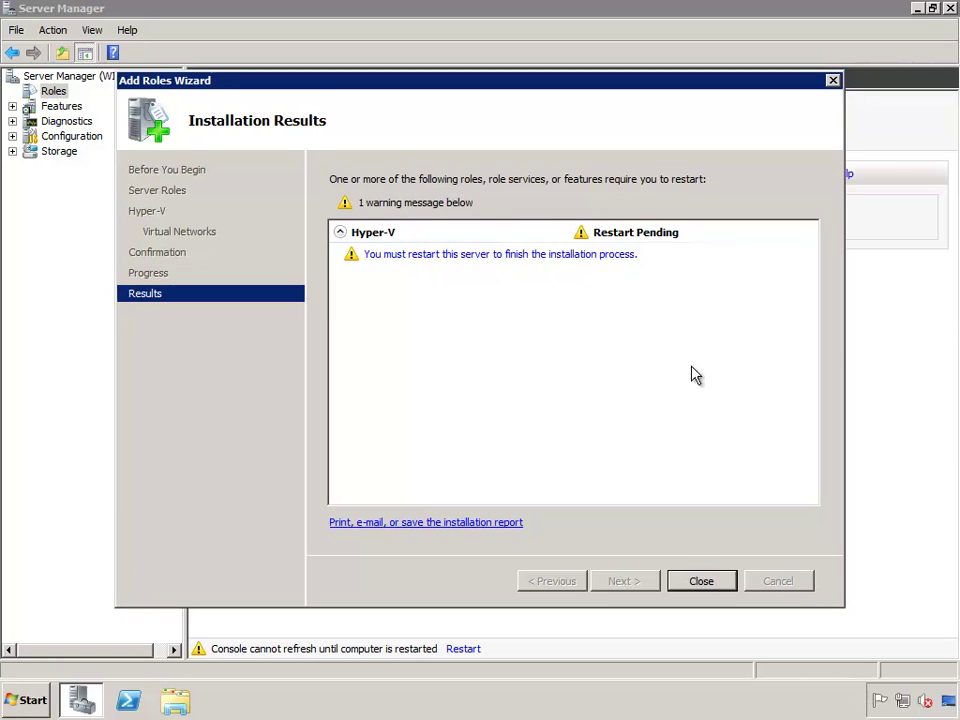
Step: Restart the server to finish the Hyper-V installation and dismiss the resumed configuration results
{"action": "left_click", "coordinate": [705, 585]}
{"action": "left_click", "coordinate": [533, 377]}
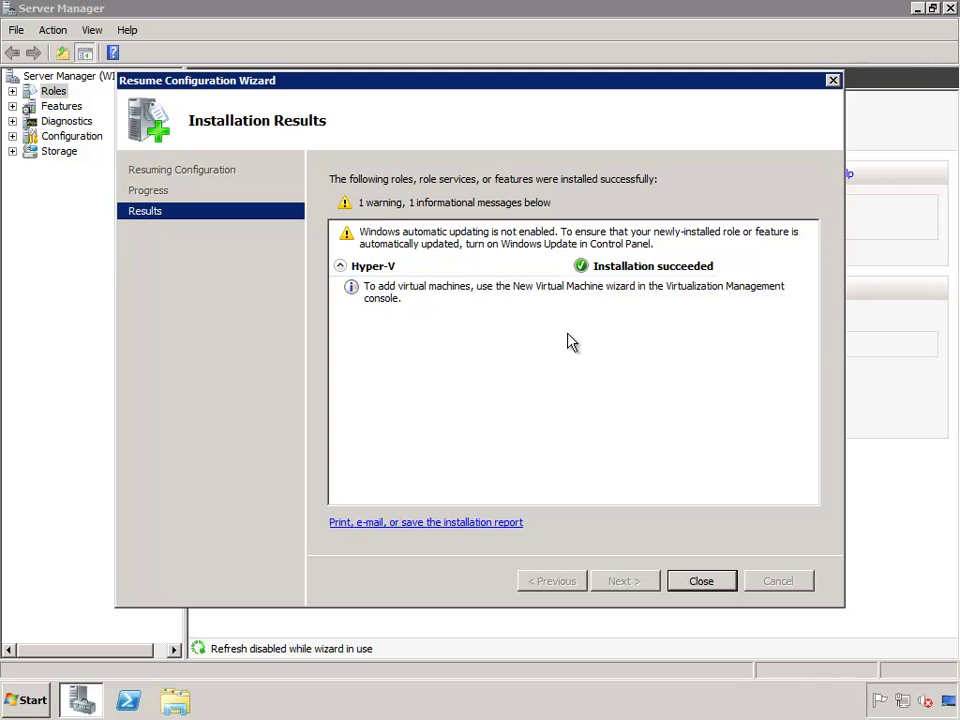
{"action": "left_click", "coordinate": [714, 590]}
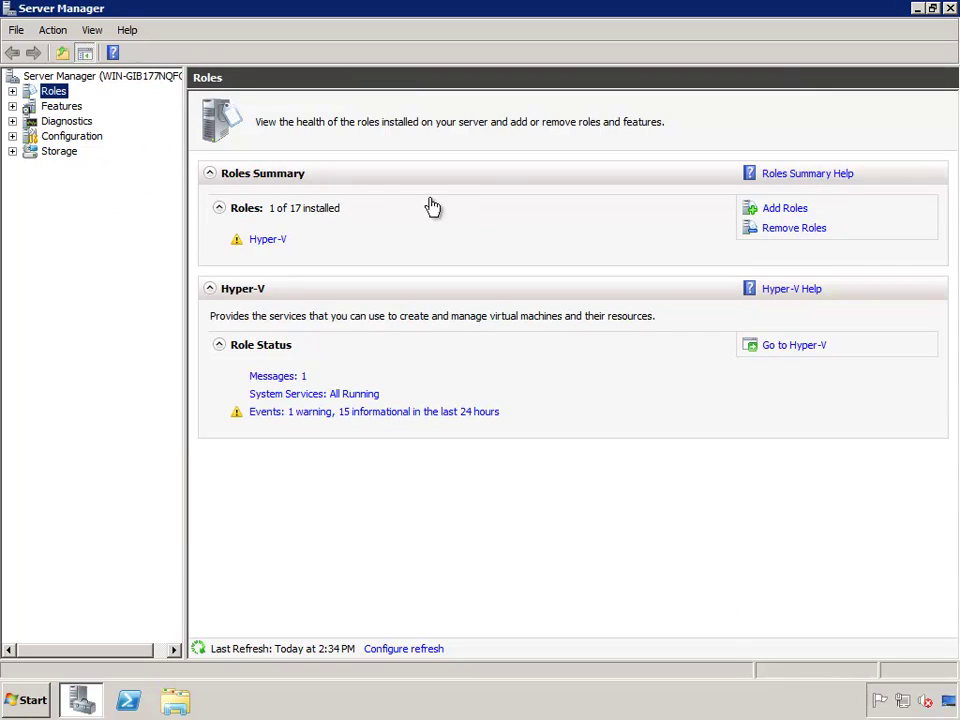
Step: Open the properties of warning event 14100 from the Hyper-V role's event list
{"action": "left_click", "coordinate": [272, 239]}
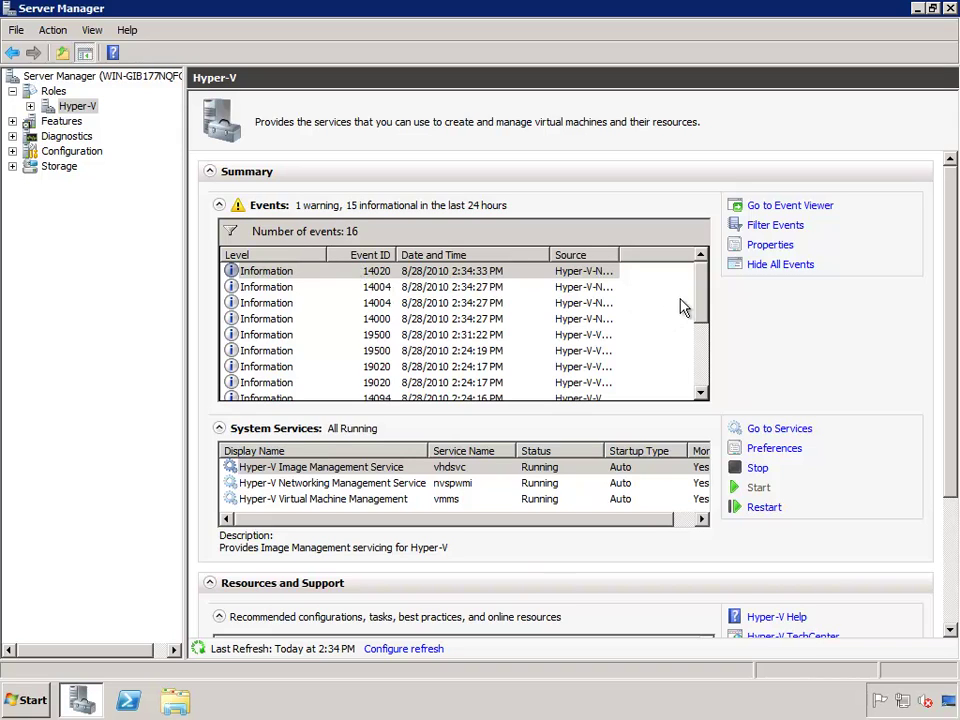
{"action": "scroll", "coordinate": [700, 322], "scroll_direction": "down", "scroll_amount": 1}
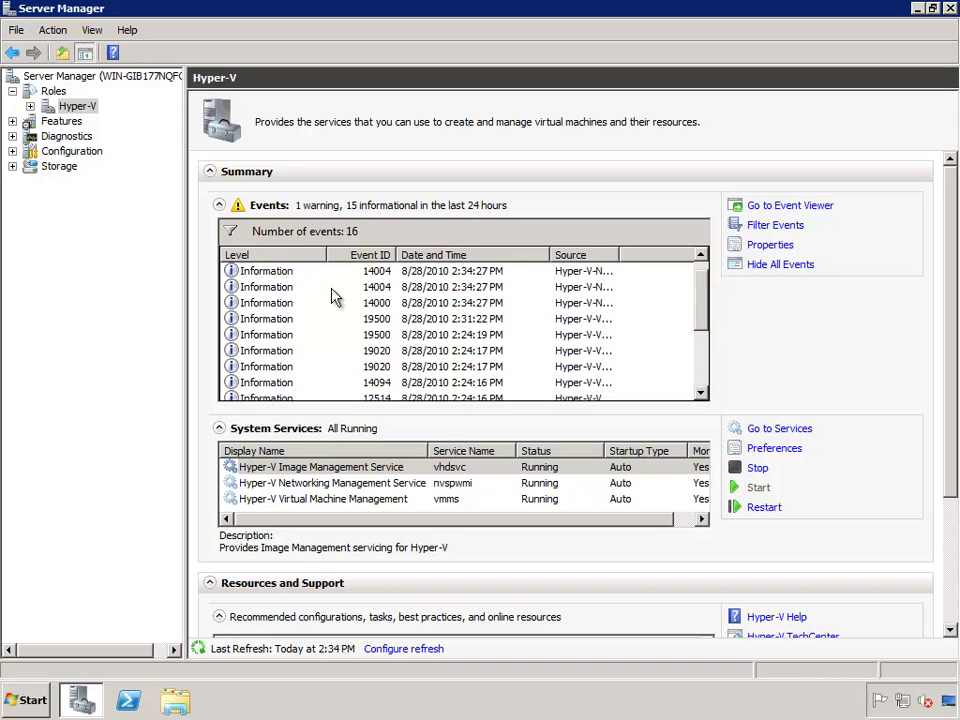
{"action": "left_click", "coordinate": [287, 287]}
{"action": "left_click", "coordinate": [279, 367]}
{"action": "scroll", "coordinate": [276, 375], "scroll_direction": "down", "scroll_amount": 3}
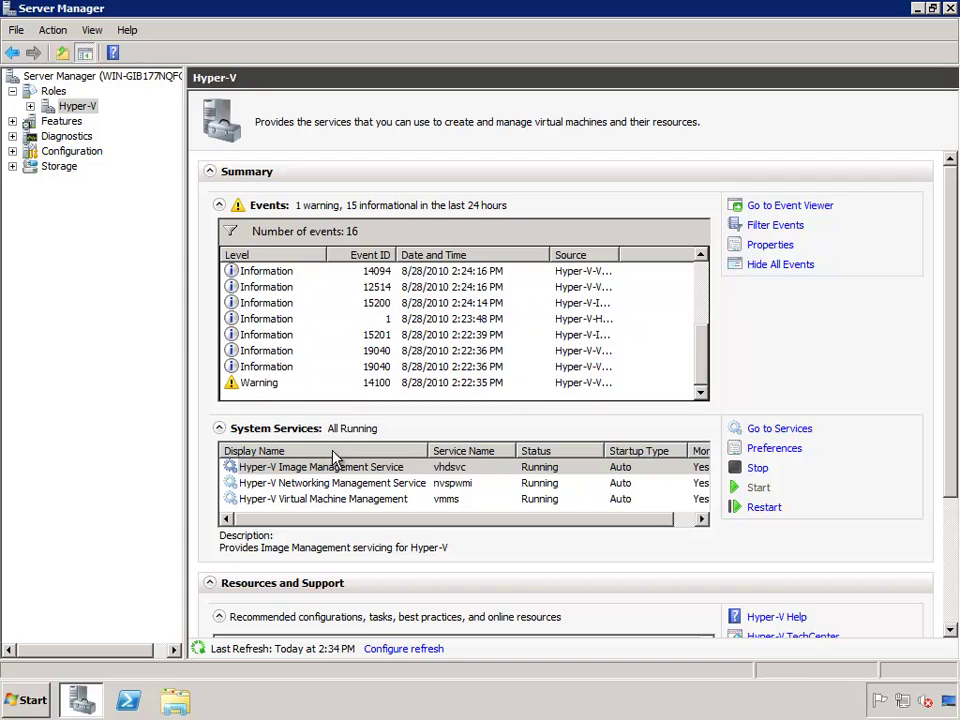
{"action": "left_click", "coordinate": [258, 385]}
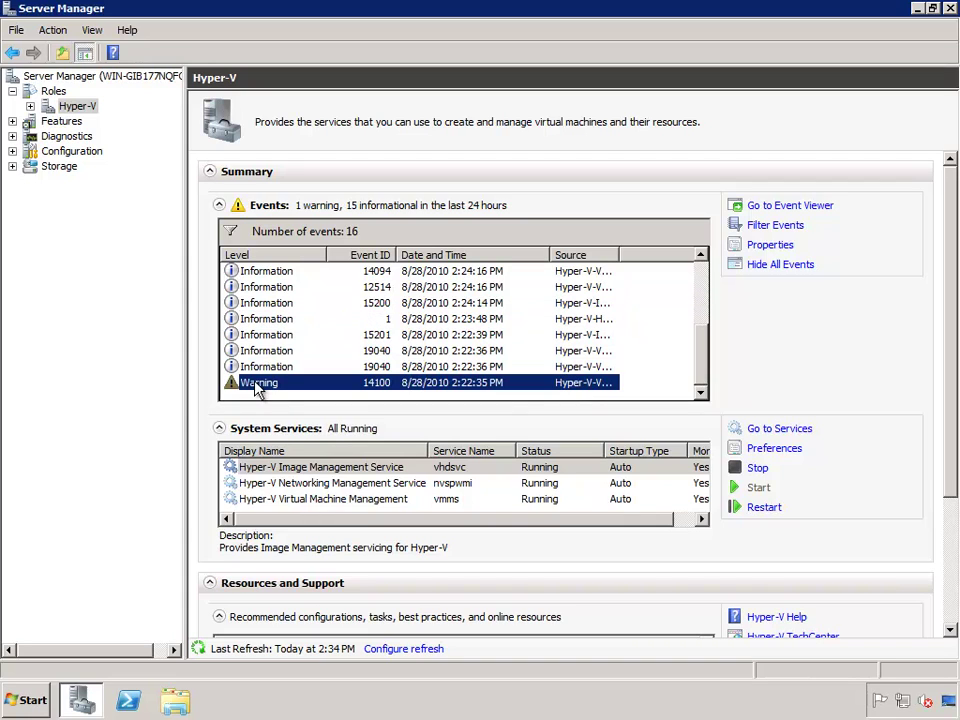
{"action": "double_click", "coordinate": [256, 385]}
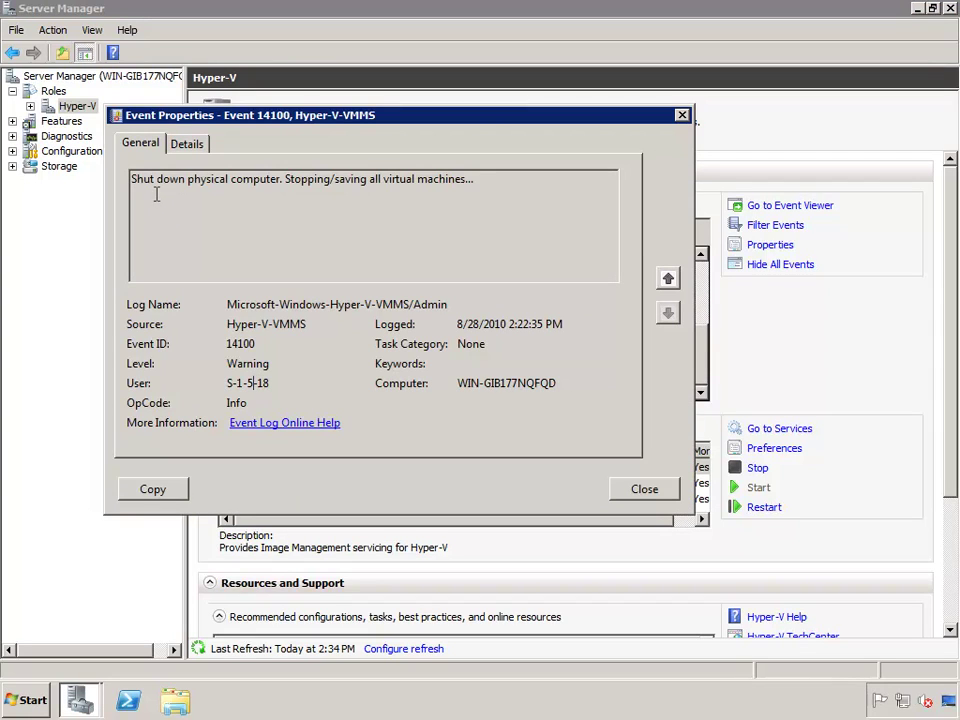
Step: Read the warning event's description, copy the event details, and close its properties
{"action": "left_click_drag", "start_coordinate": [156, 195], "coordinate": [295, 204]}
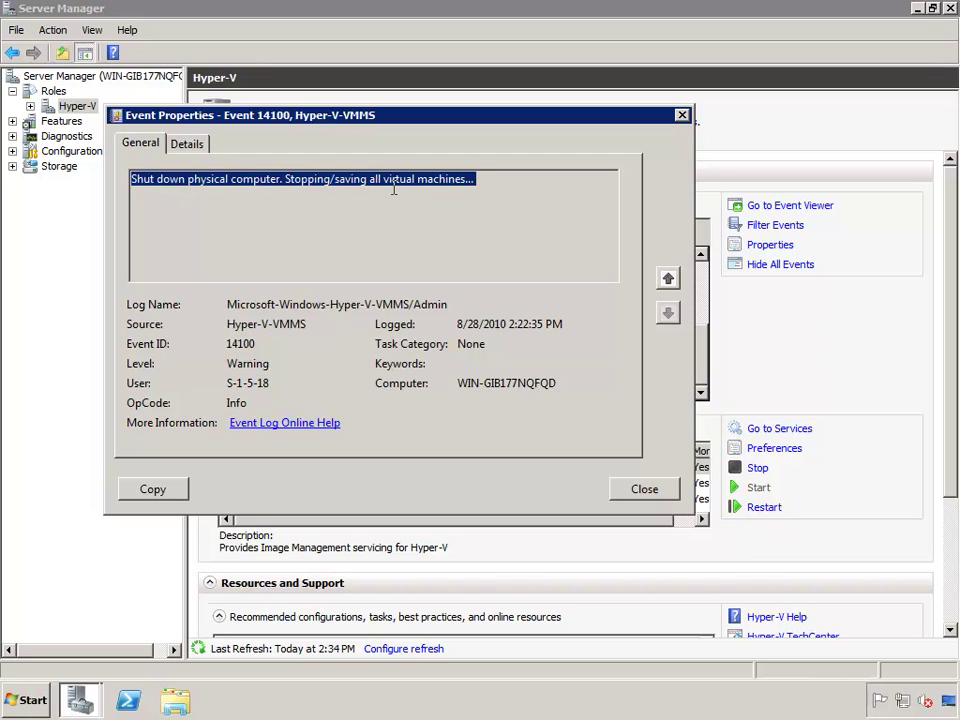
{"action": "left_click", "coordinate": [306, 189]}
{"action": "left_click_drag", "start_coordinate": [328, 189], "coordinate": [493, 184]}
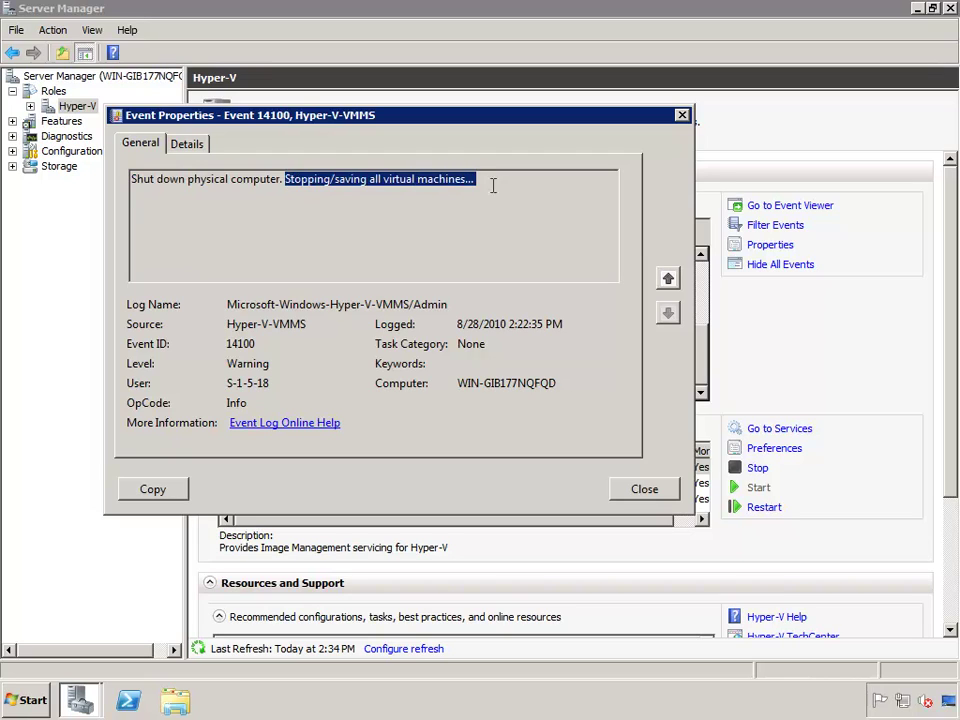
{"action": "left_click", "coordinate": [152, 494]}
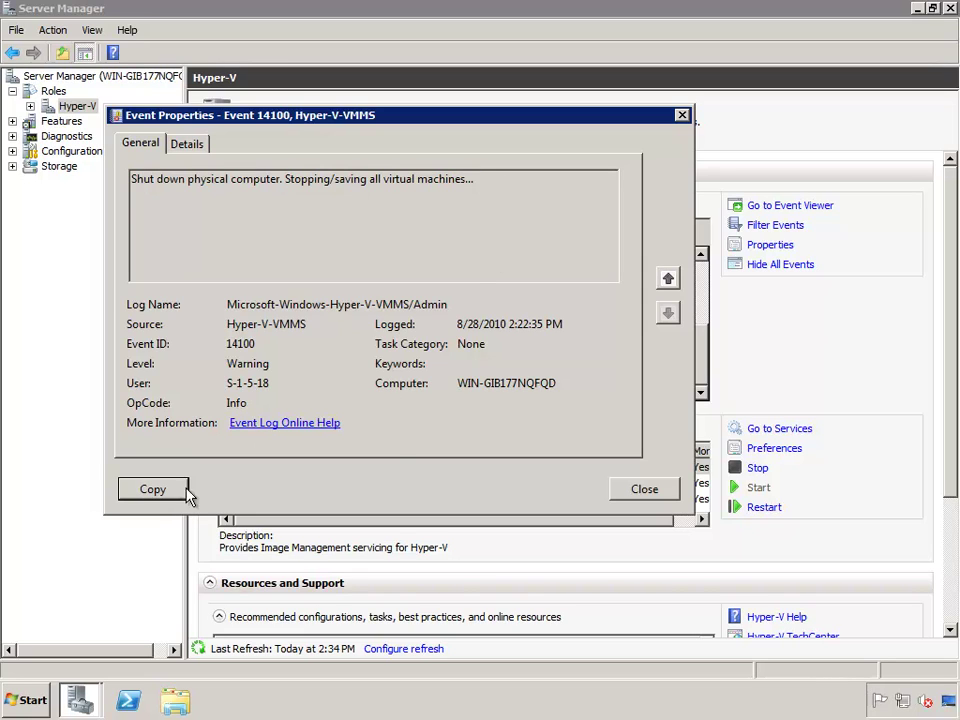
{"action": "left_click", "coordinate": [682, 115]}
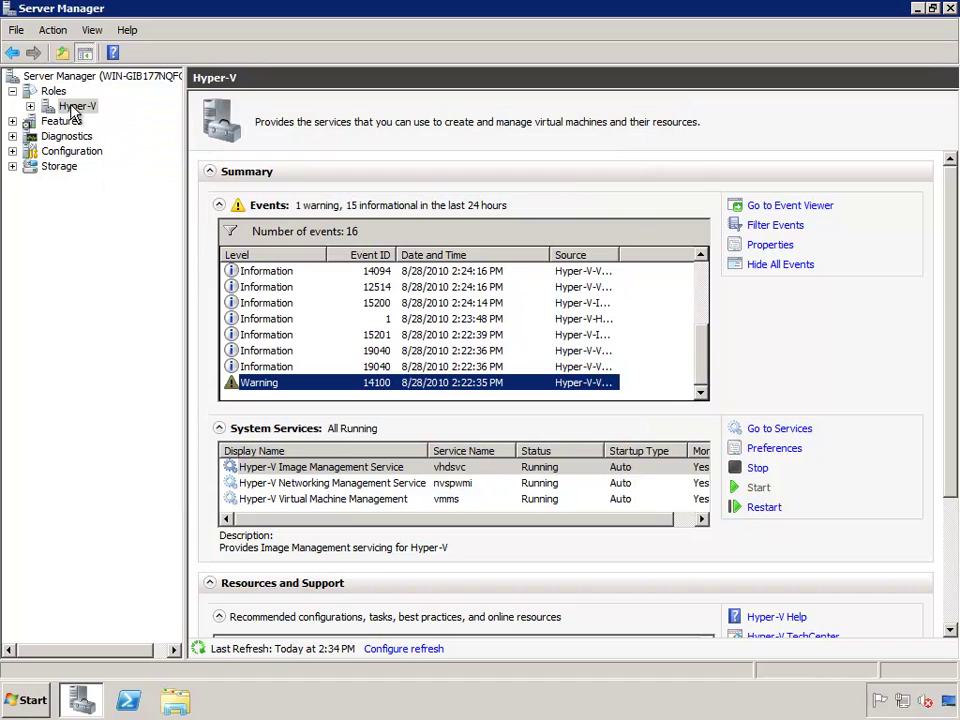
Step: Open the local server in Hyper-V Manager and display its options for creating new items
{"action": "double_click", "coordinate": [74, 107]}
{"action": "left_click", "coordinate": [116, 121]}
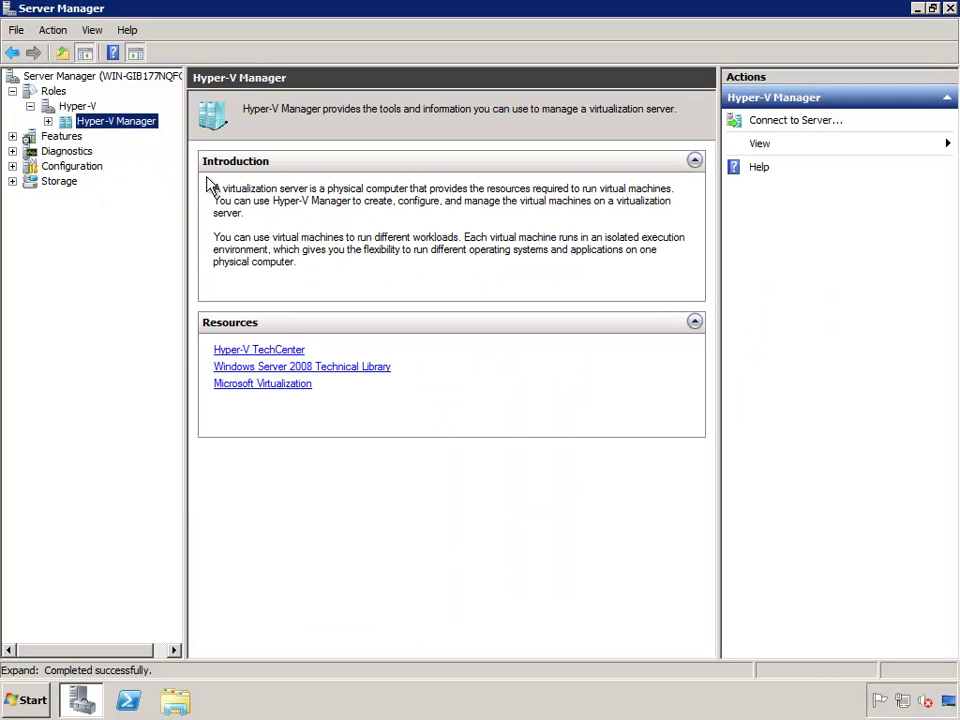
{"action": "left_click", "coordinate": [48, 121]}
{"action": "left_click", "coordinate": [140, 137]}
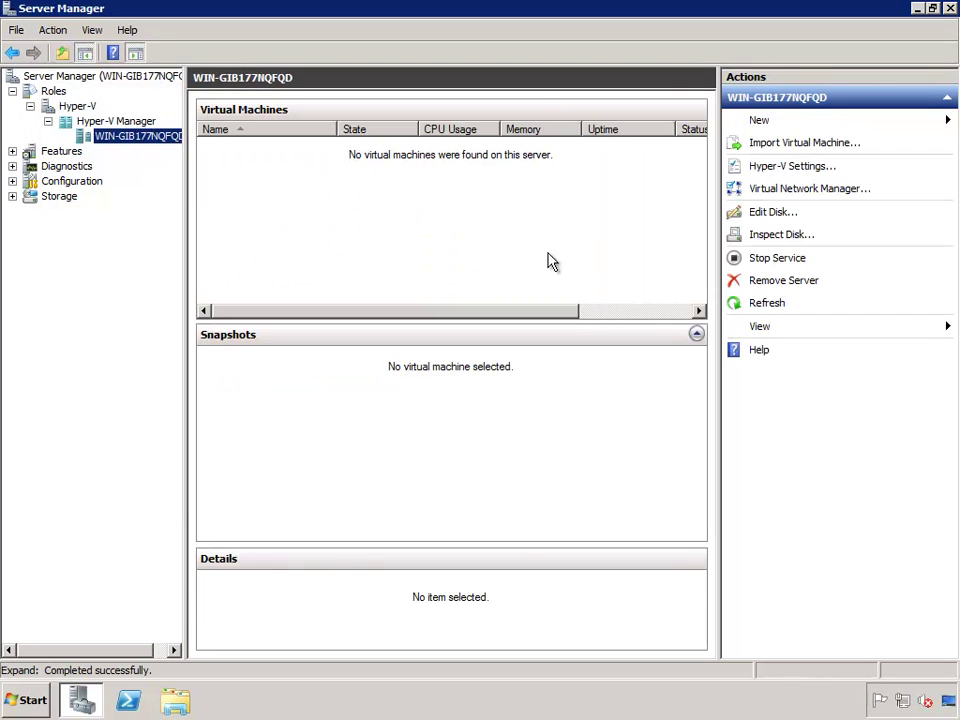
{"action": "left_click", "coordinate": [770, 122]}
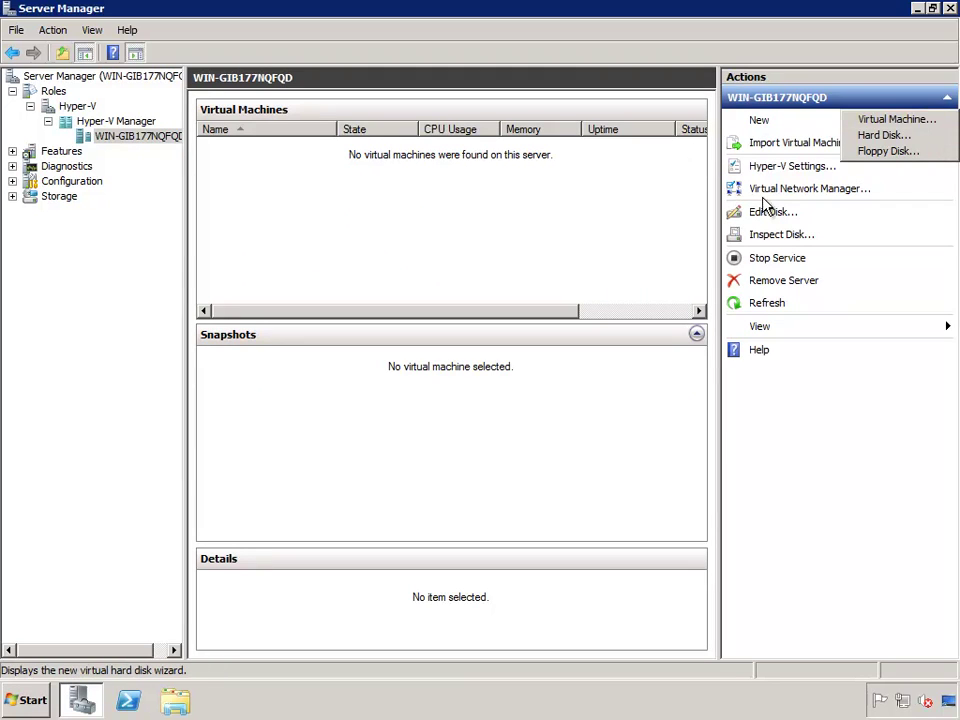